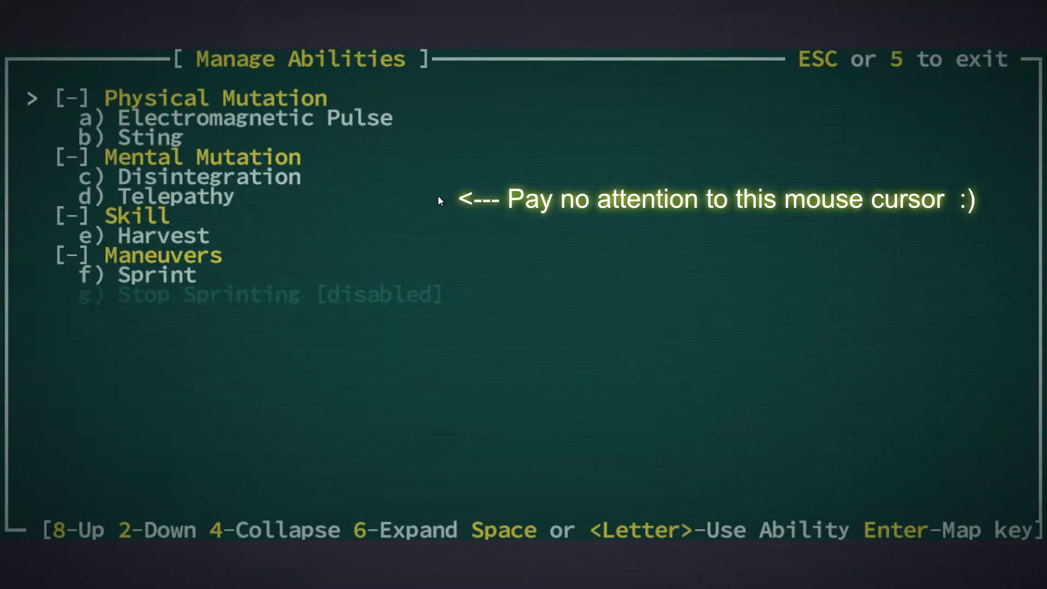
Bind Sprint to key 1 (D1), keeping NumPad1 for Move Southwest, then leave the list
key(Down)
key(Down)
key(Down)
key(Down)
key(Down)
key(Down)
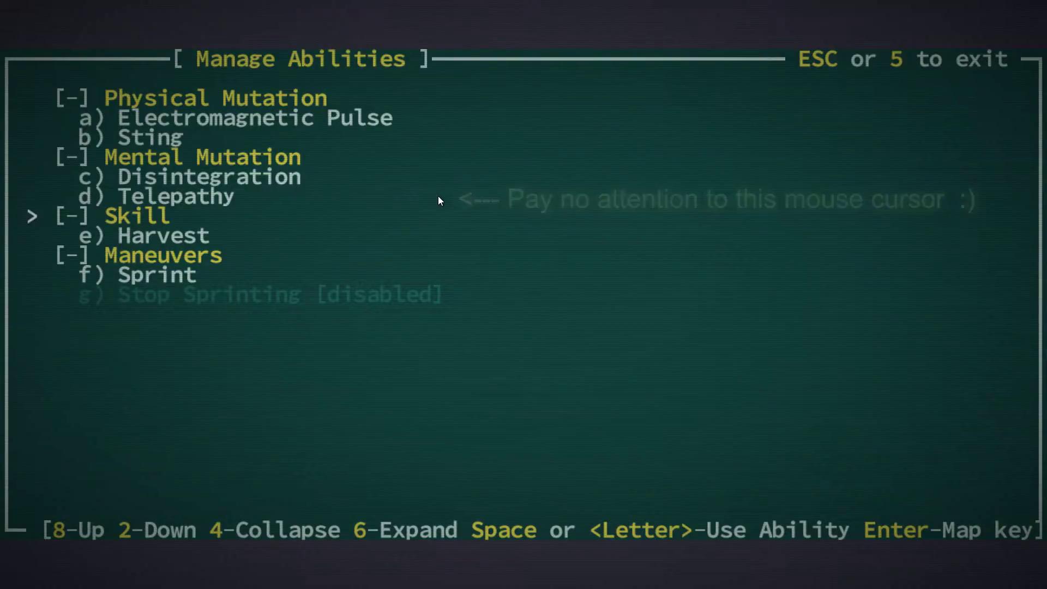
key(Down)
key(Down)
key(Down)
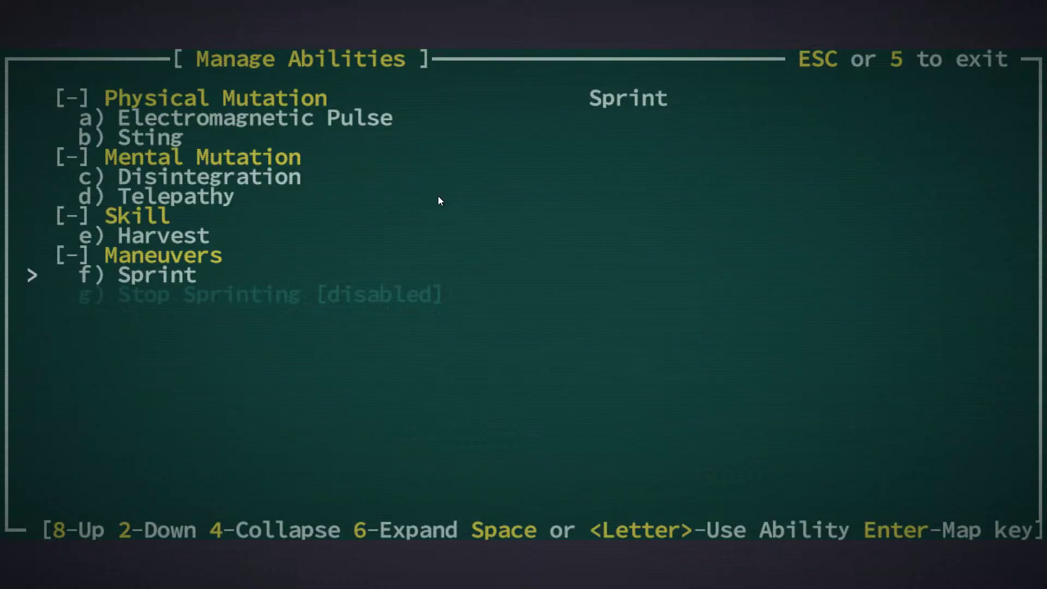
key(Return)
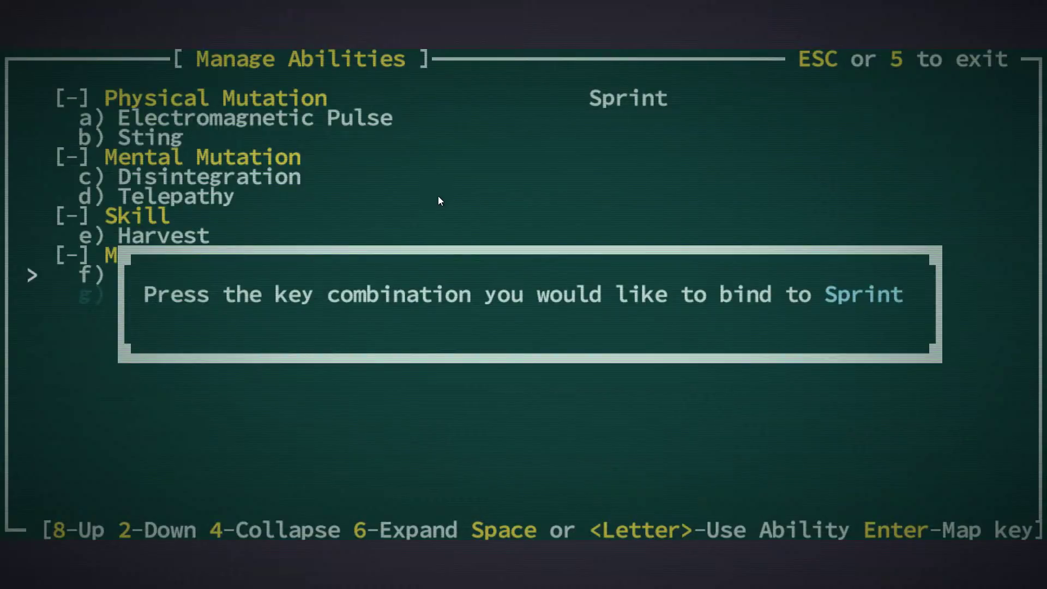
key(KP_1)
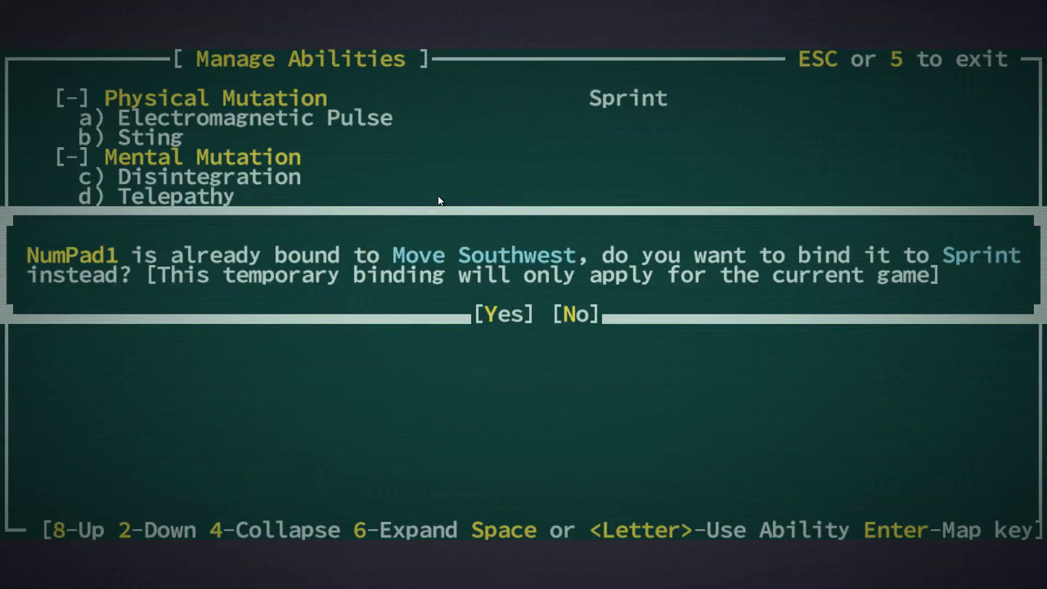
key(y)
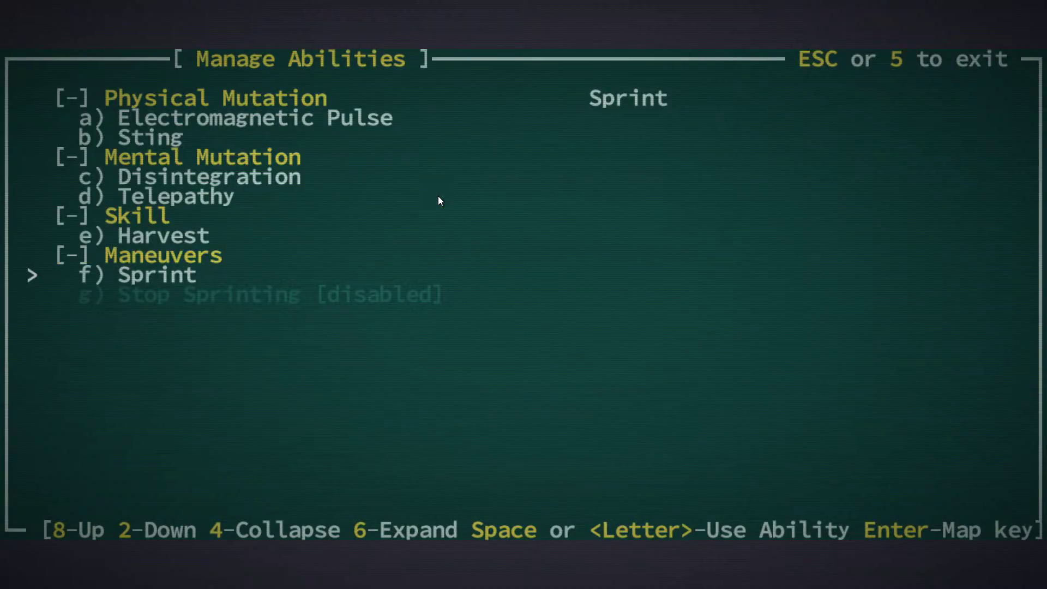
key(Return)
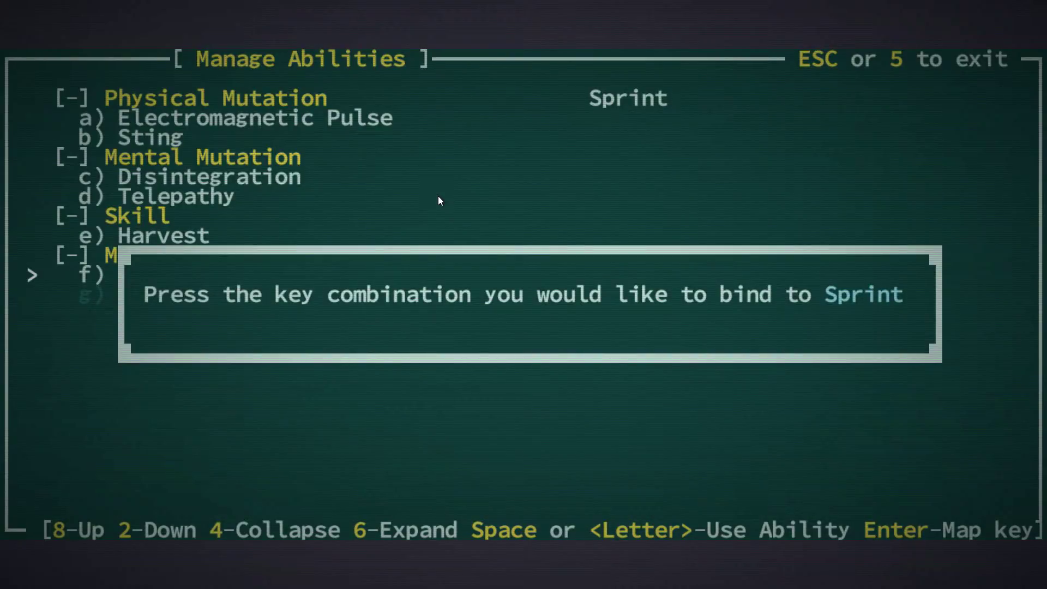
key(1)
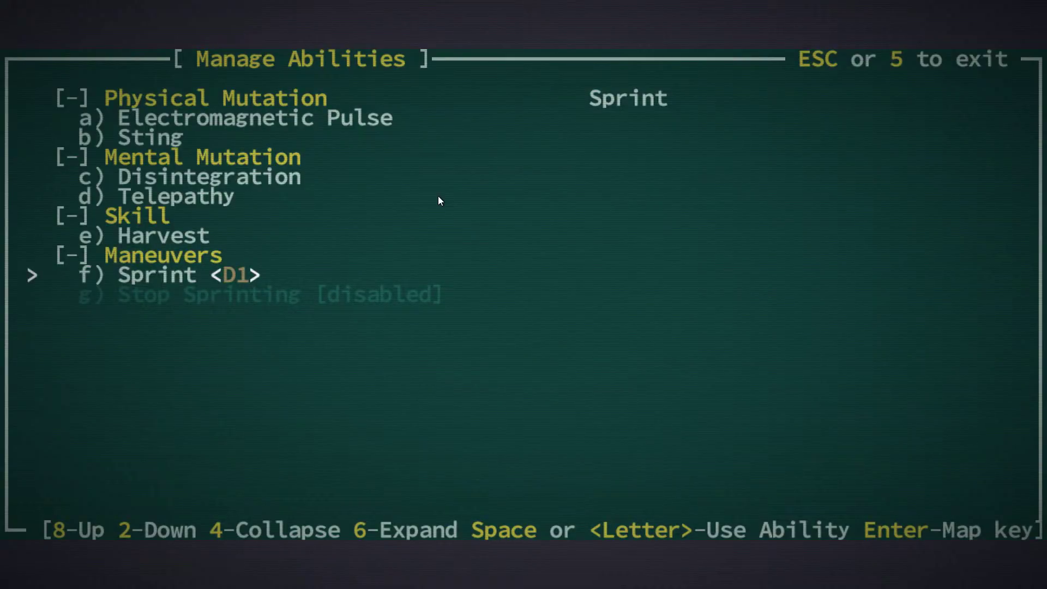
key(Escape)
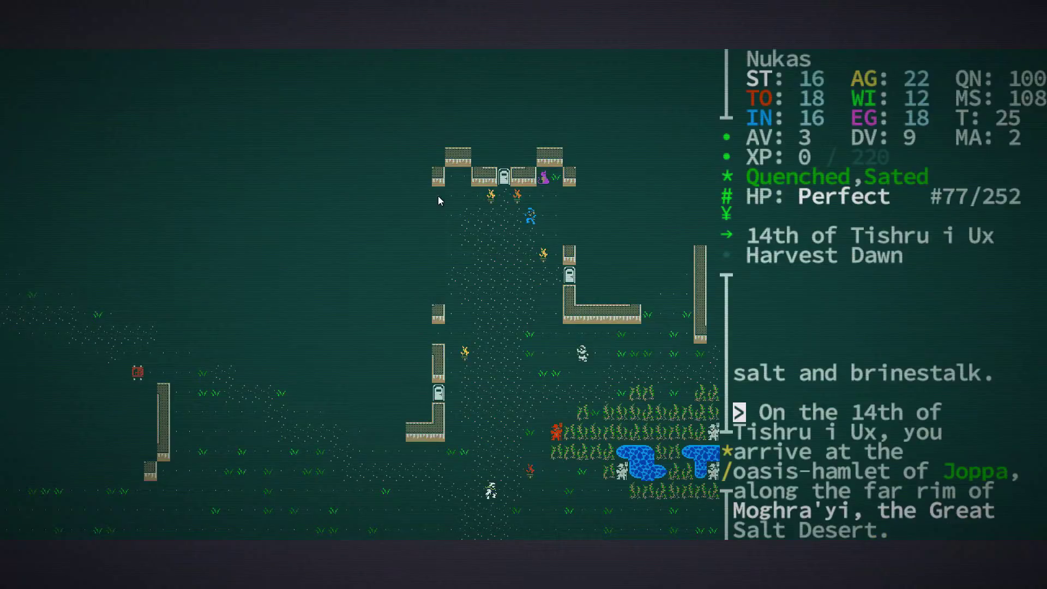
Start sprinting with key 1, move one tile north, and bring back the abilities list
key(1)
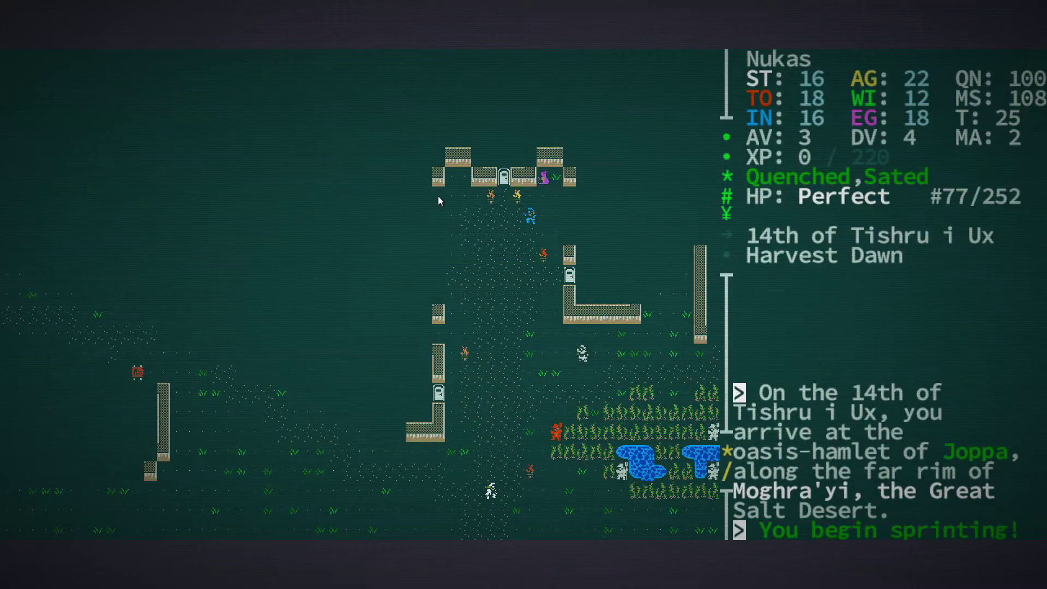
key(KP_8)
key(KP_8)
key(KP_8)
key(KP_8)
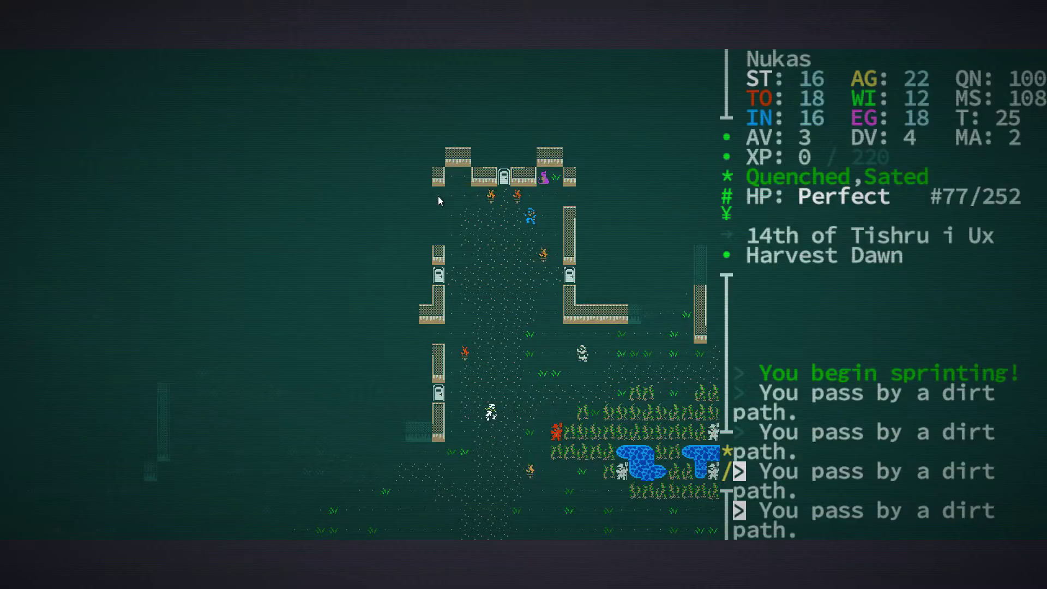
key(a)
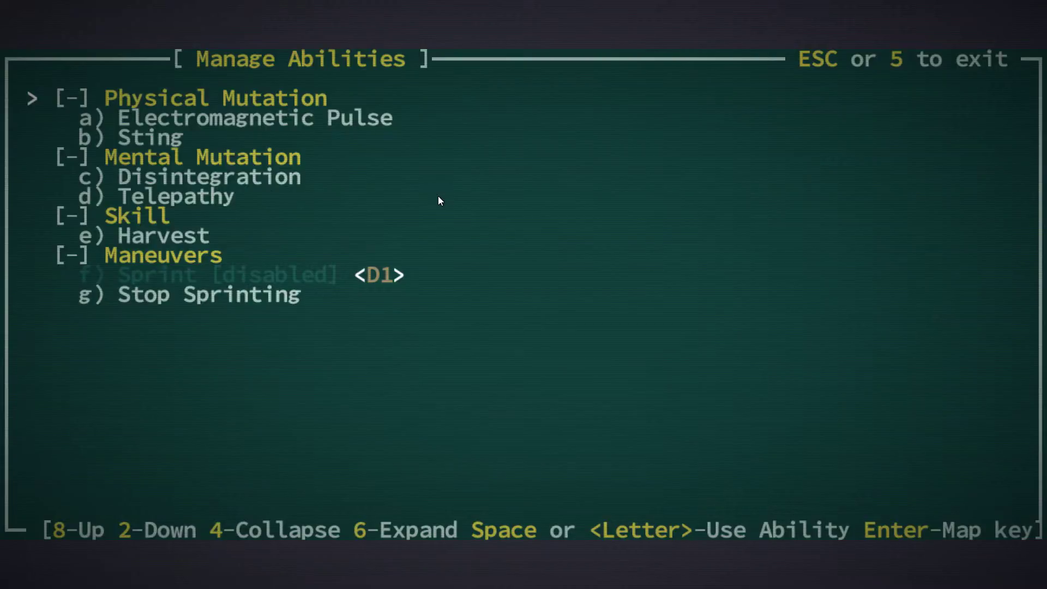
Select Electromagnetic Pulse in the abilities list and assign it the 0 key (D0)
key(KP_2)
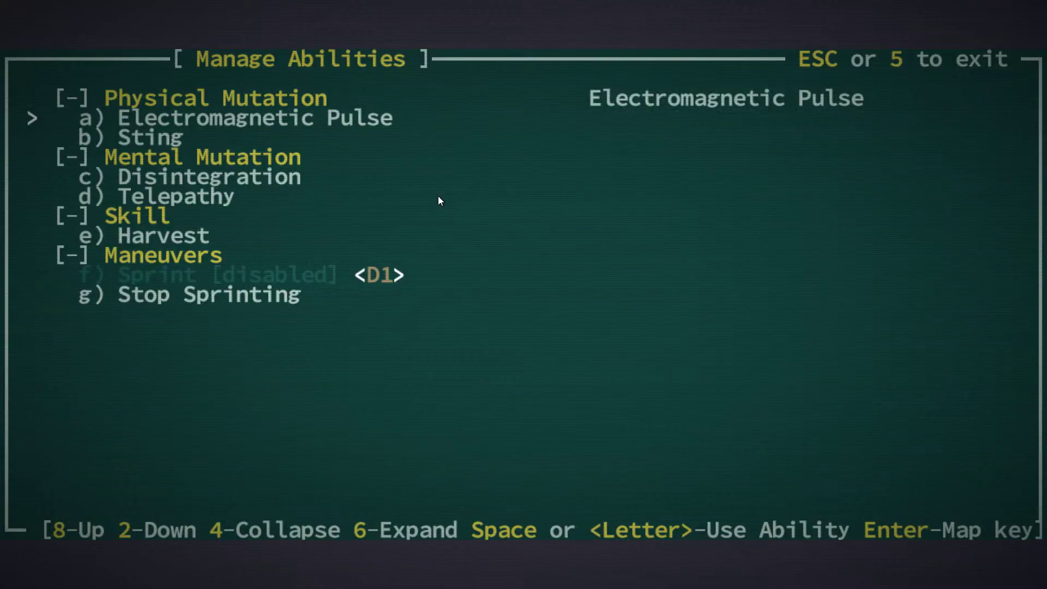
key(KP_8)
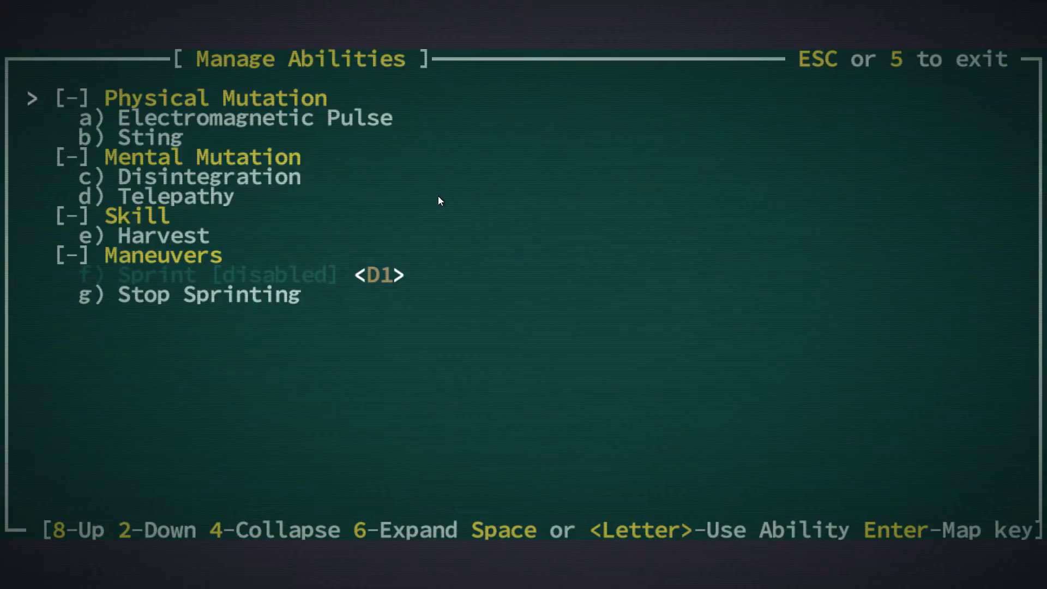
key(KP_2)
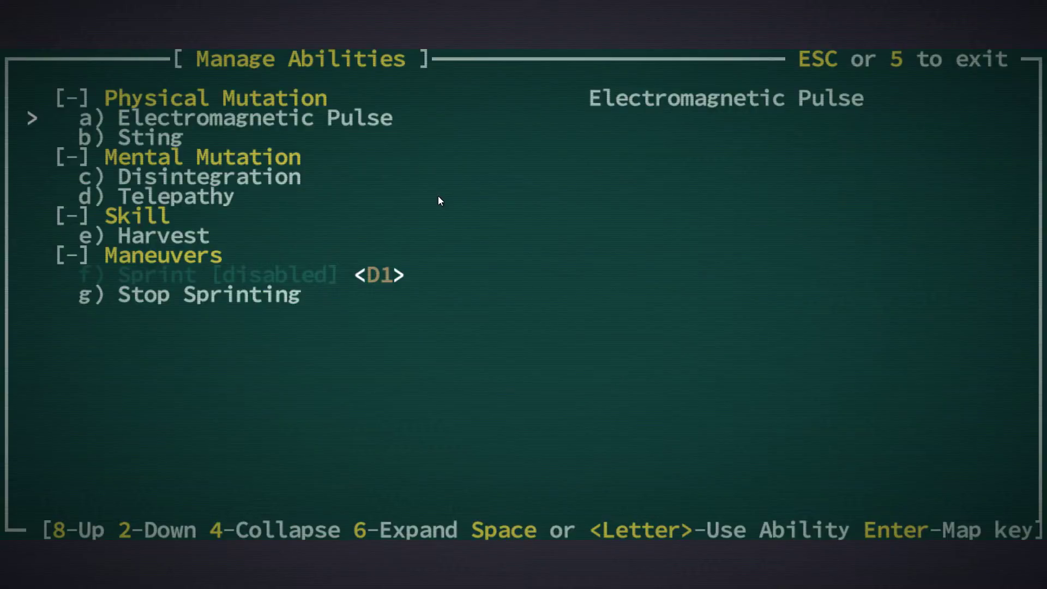
key(Return)
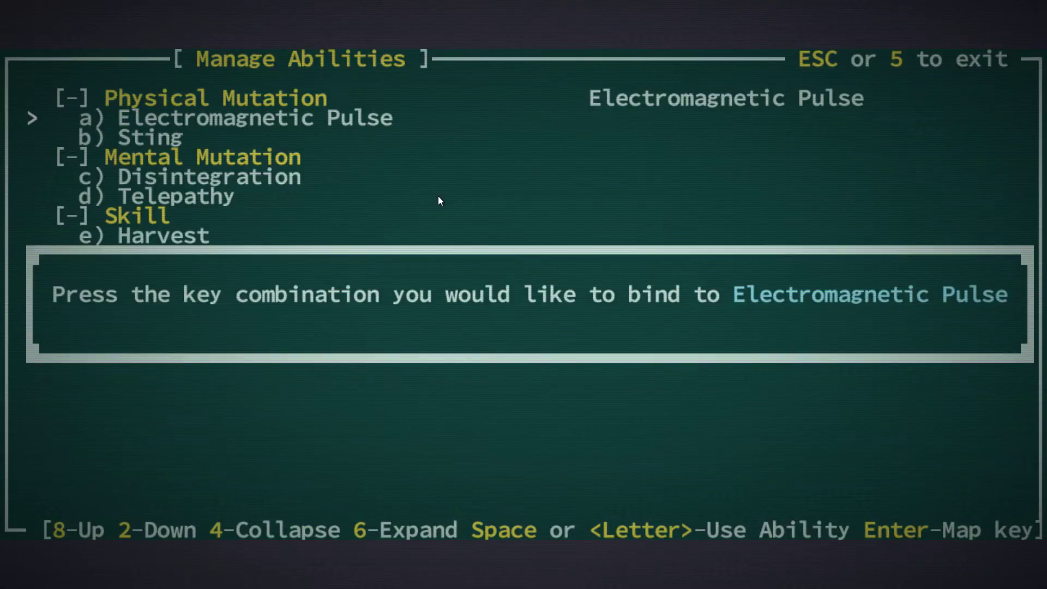
key(0)
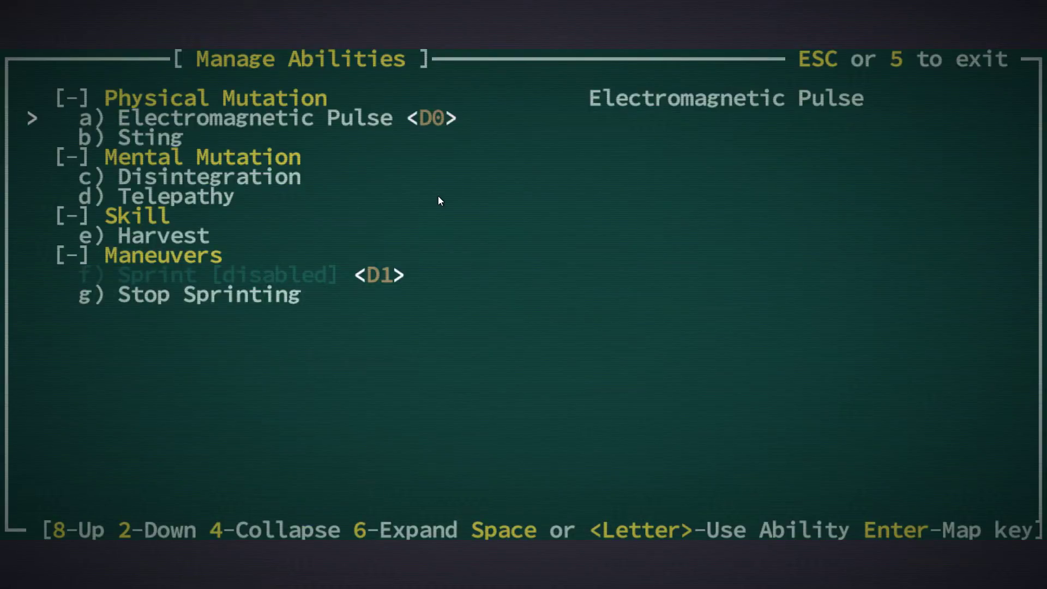
Close the abilities list and pass a turn on the Joppa map with NumPad 5
key(Escape)
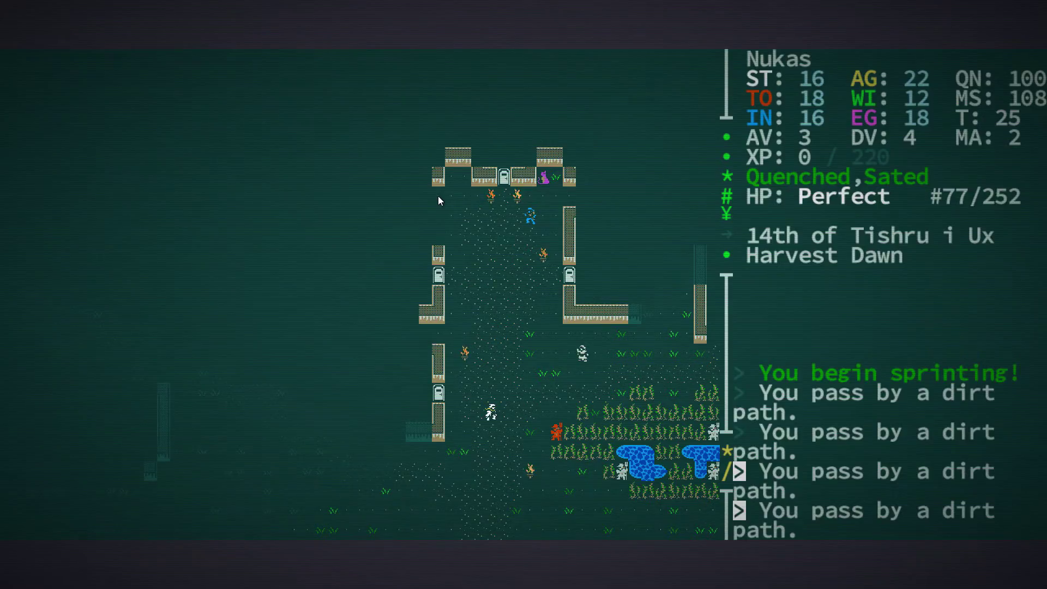
key(KP_5)
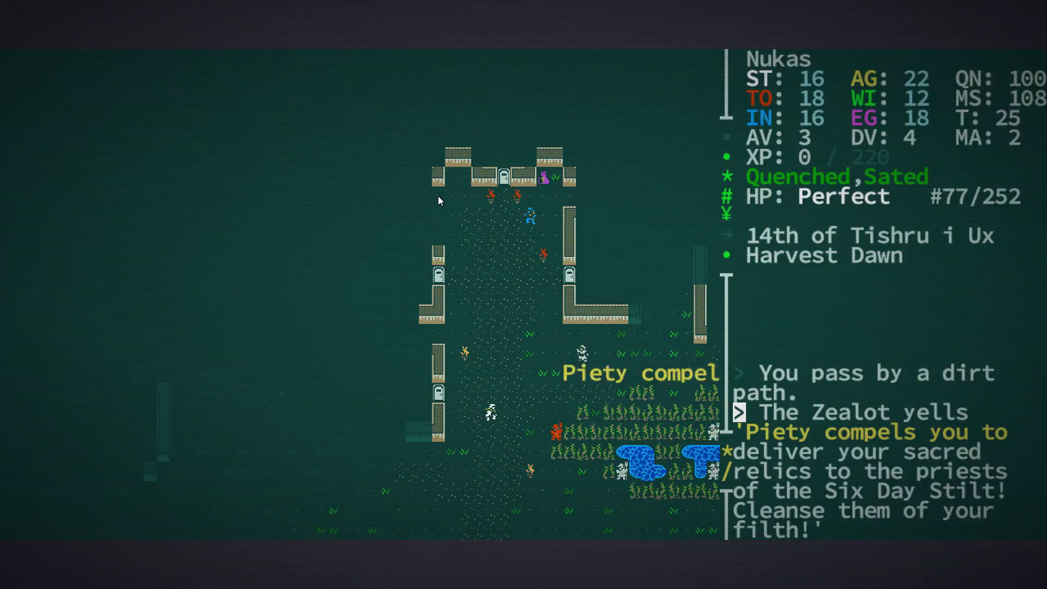